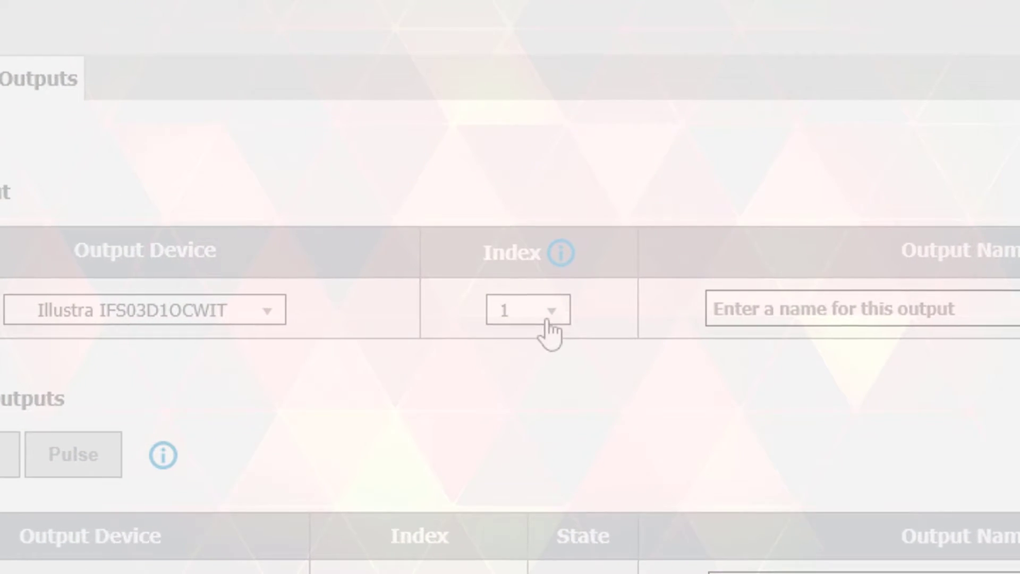
# Bring up the 2U-Hybrid-RAID recorder configuration at its Storage > Camera Retention page.
pyautogui.click(552, 313)
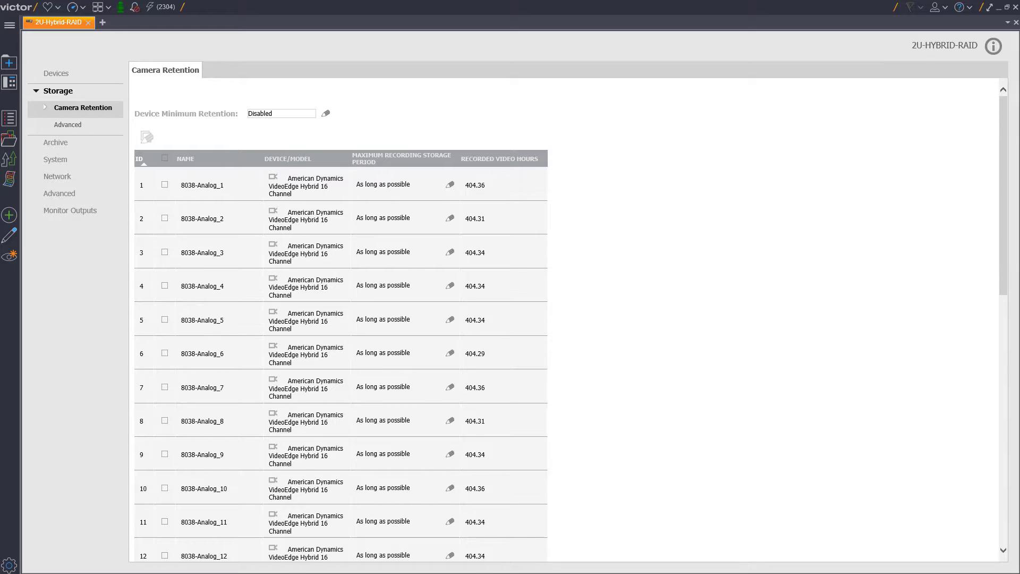
# Go to Devices > Alarms > Outputs and add a new output row above the three existing outputs.
pyautogui.click(62, 79)
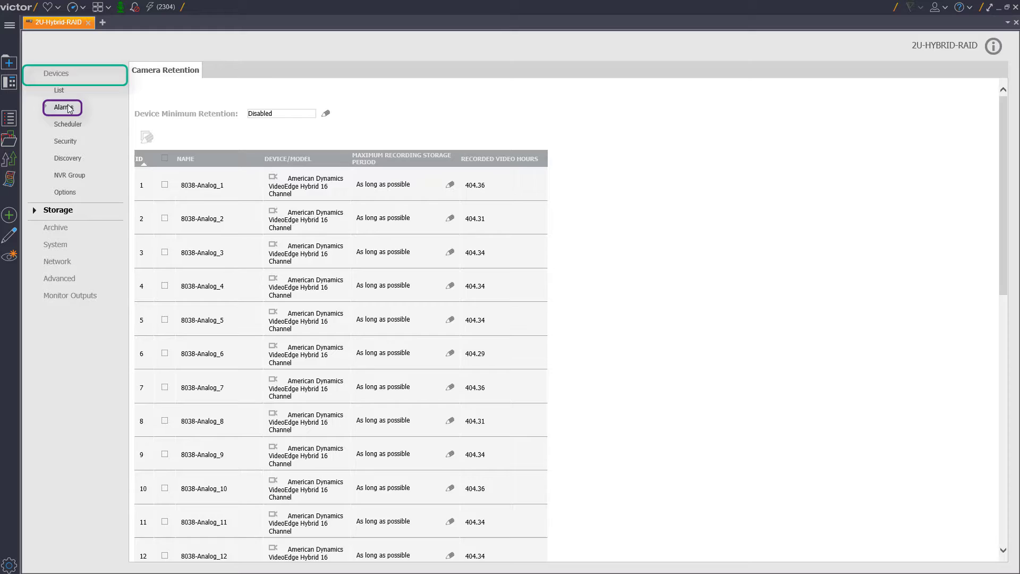
pyautogui.click(66, 108)
pyautogui.click(206, 70)
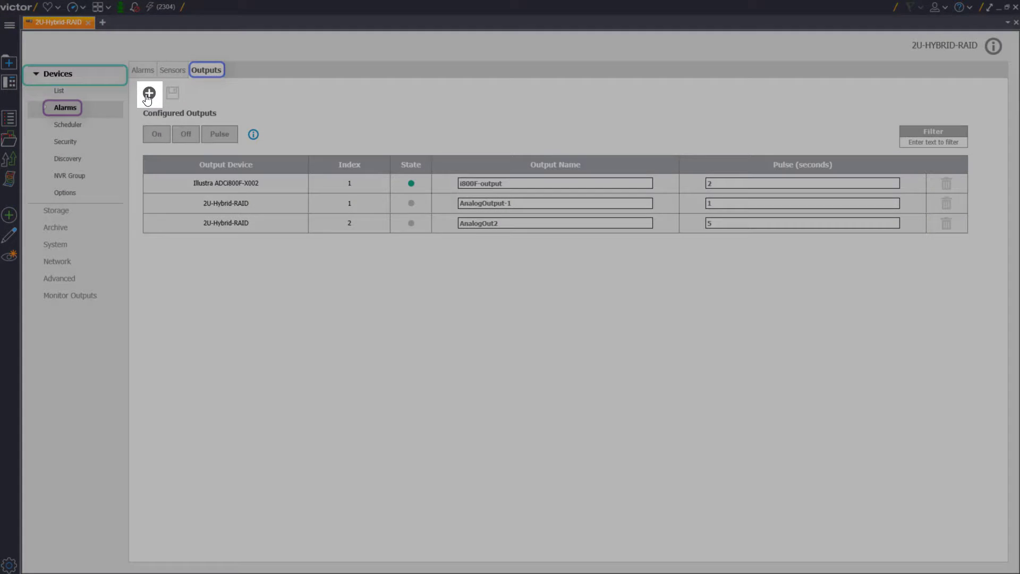
pyautogui.click(149, 95)
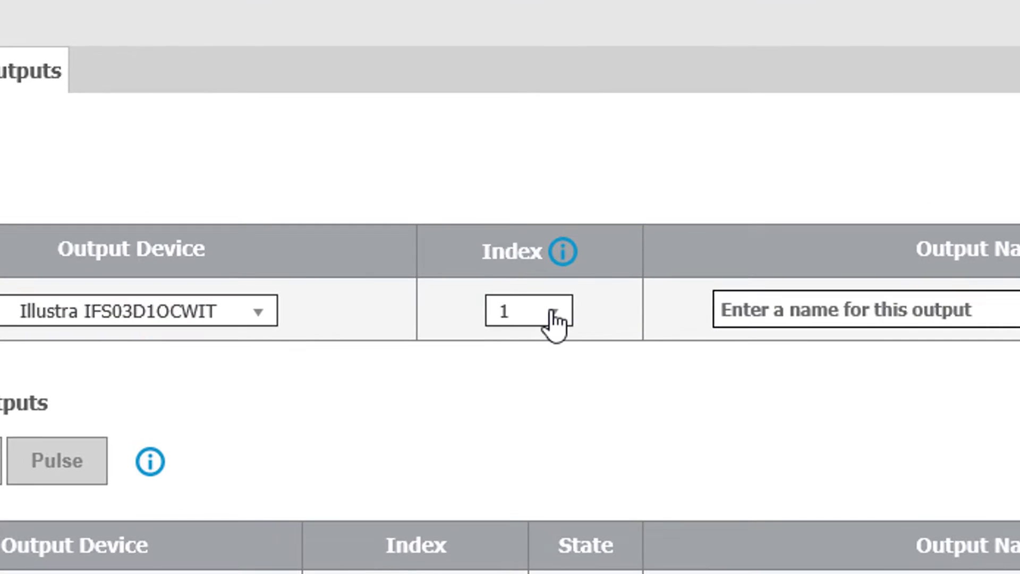
# Point the new output row at device 2U-Hybrid-RAID with index 3.
pyautogui.click(399, 157)
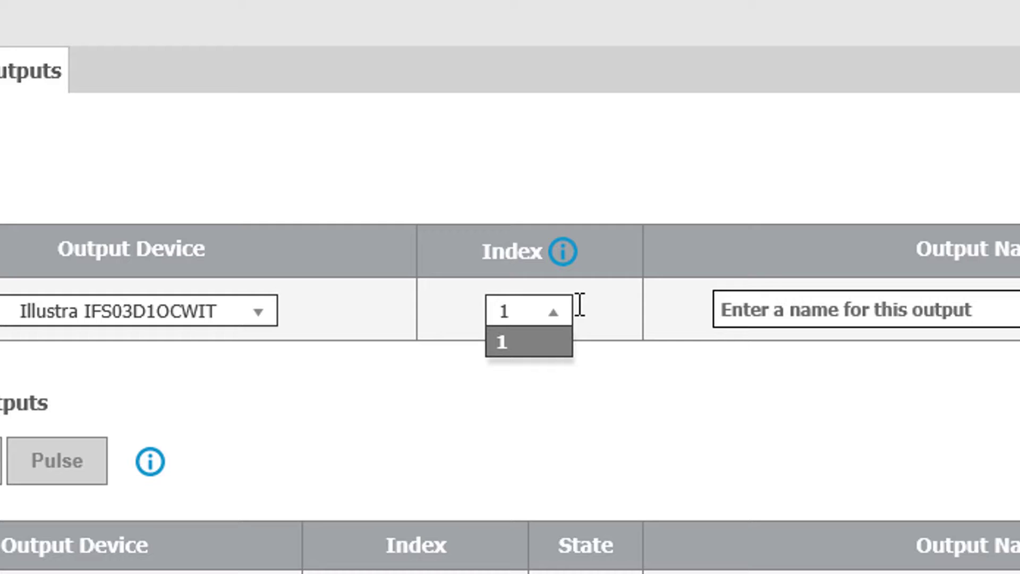
pyautogui.click(562, 315)
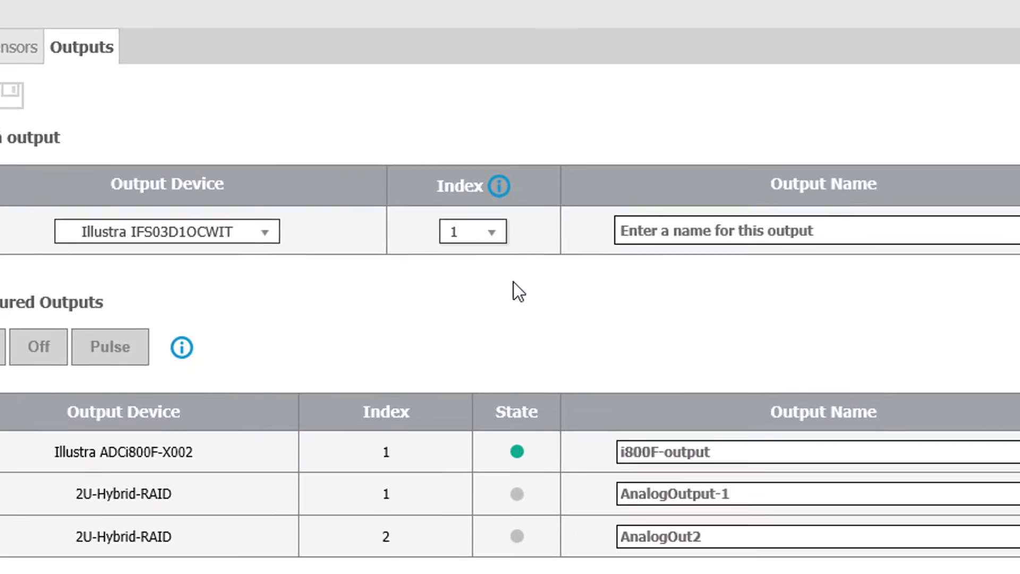
pyautogui.click(267, 223)
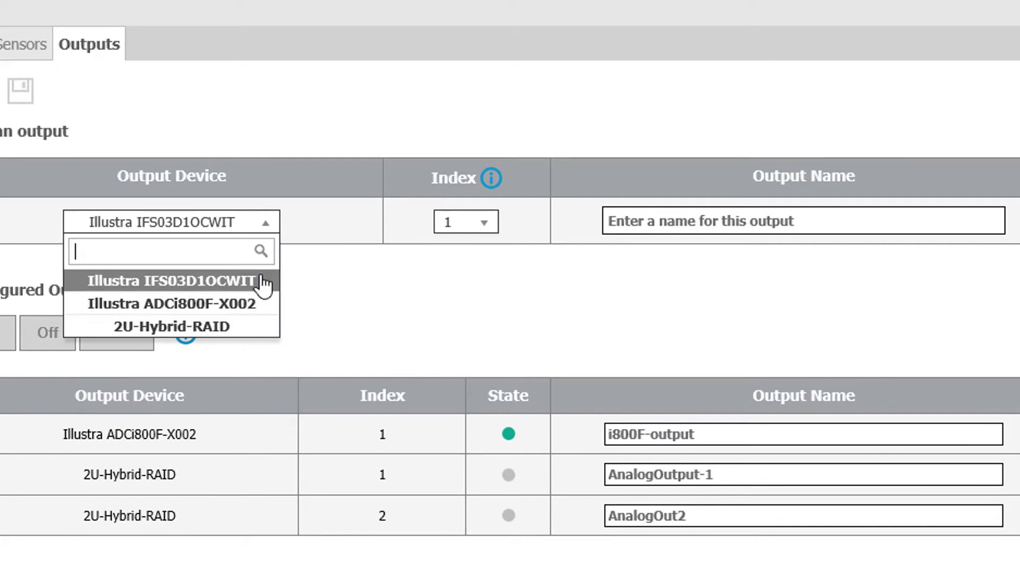
pyautogui.click(223, 330)
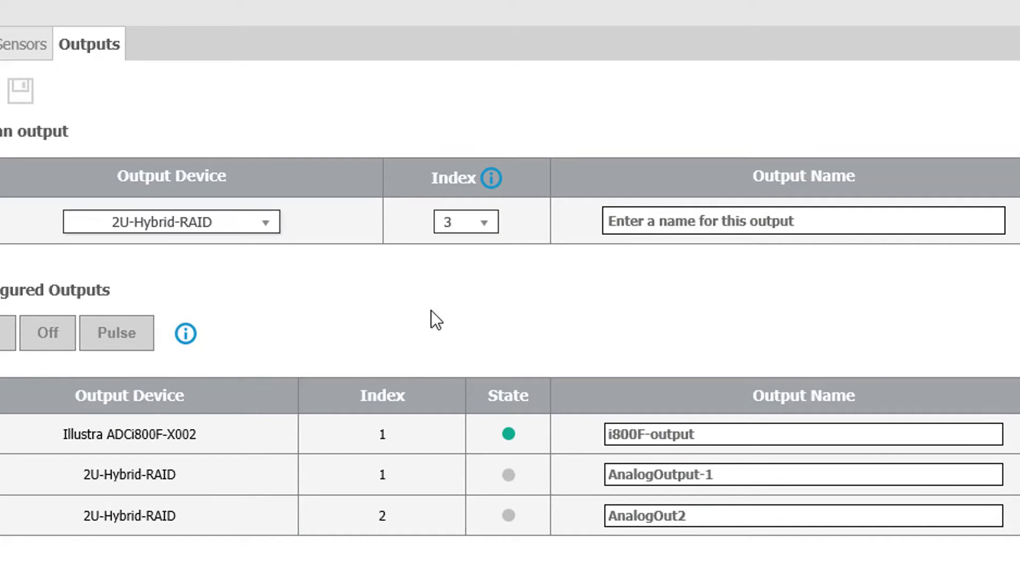
pyautogui.click(485, 229)
pyautogui.moveTo(488, 326); pyautogui.dragTo(490, 269)
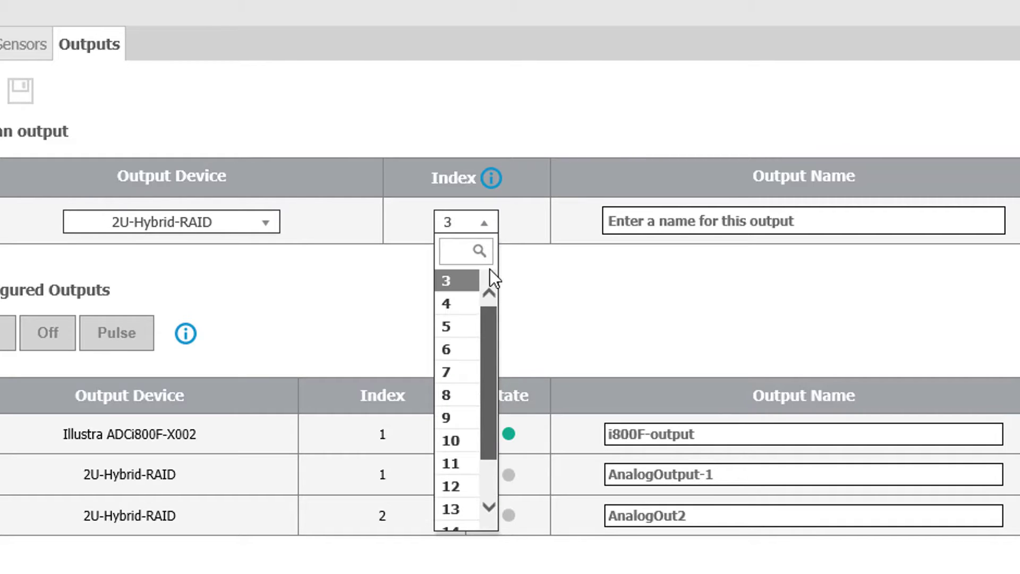
pyautogui.click(447, 282)
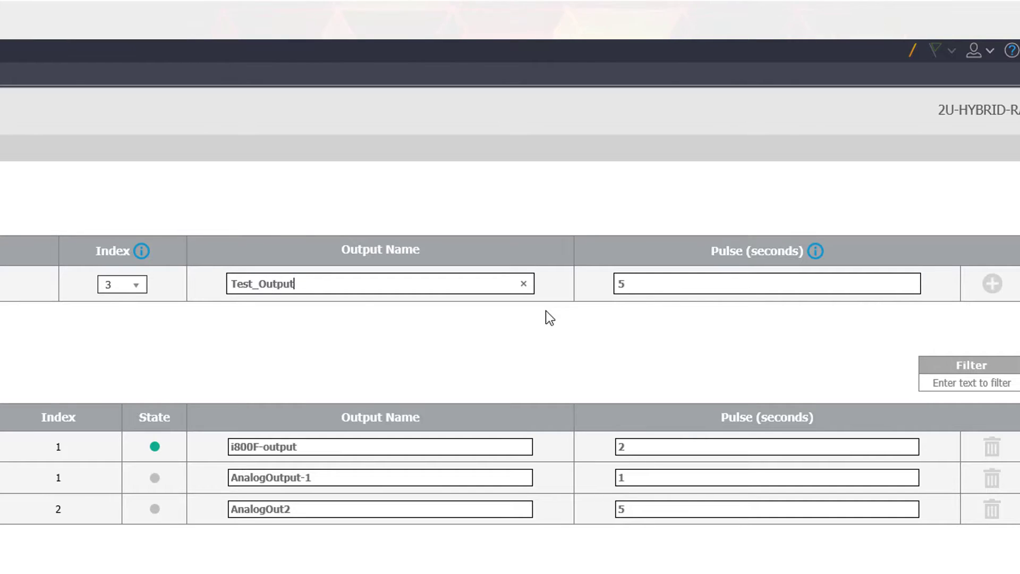
# Give Test_Output a 3-second pulse, add it to the configured outputs, and save.
pyautogui.click(634, 285)
pyautogui.write('3')
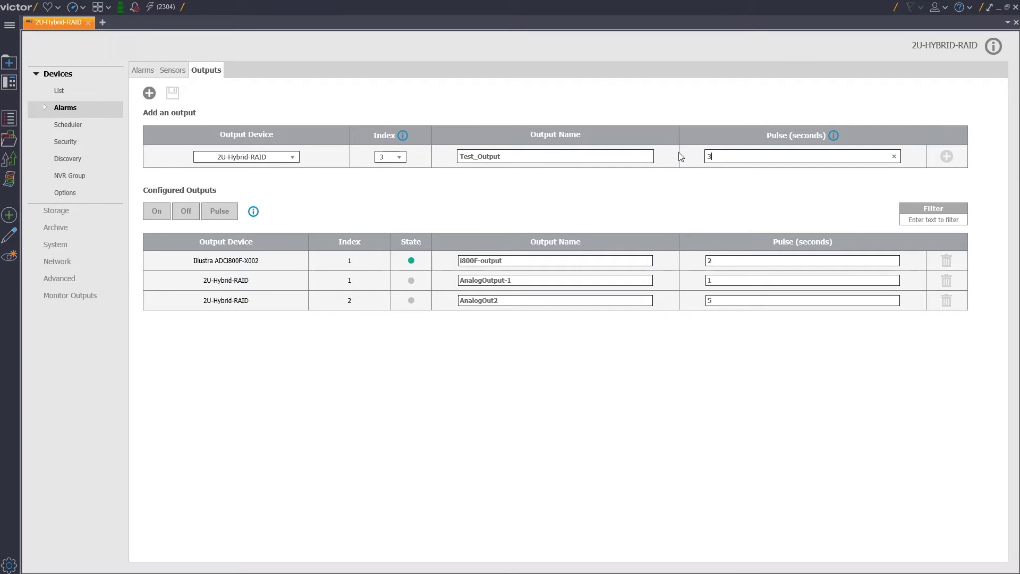
pyautogui.click(946, 157)
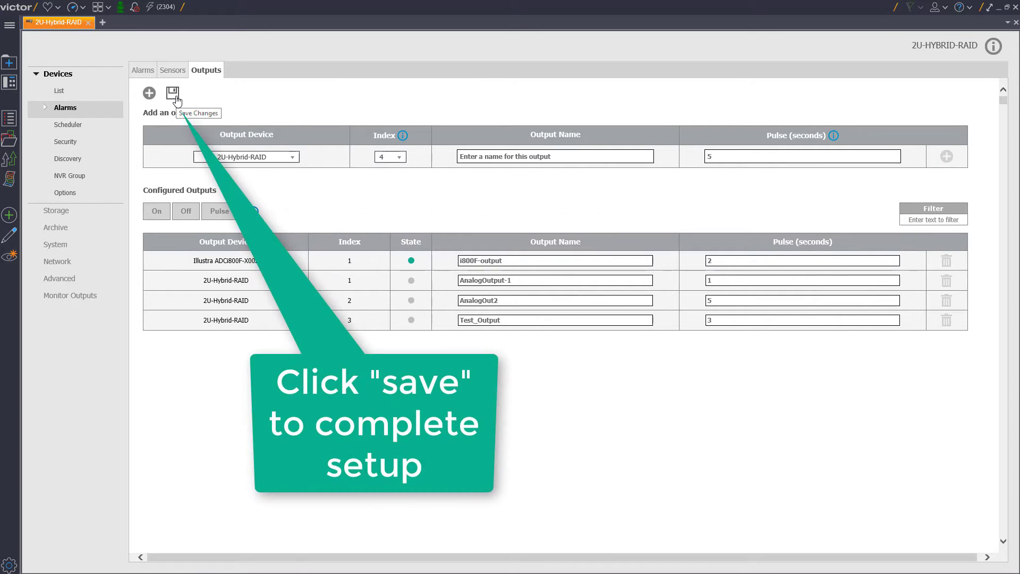
pyautogui.click(176, 98)
pyautogui.click(176, 97)
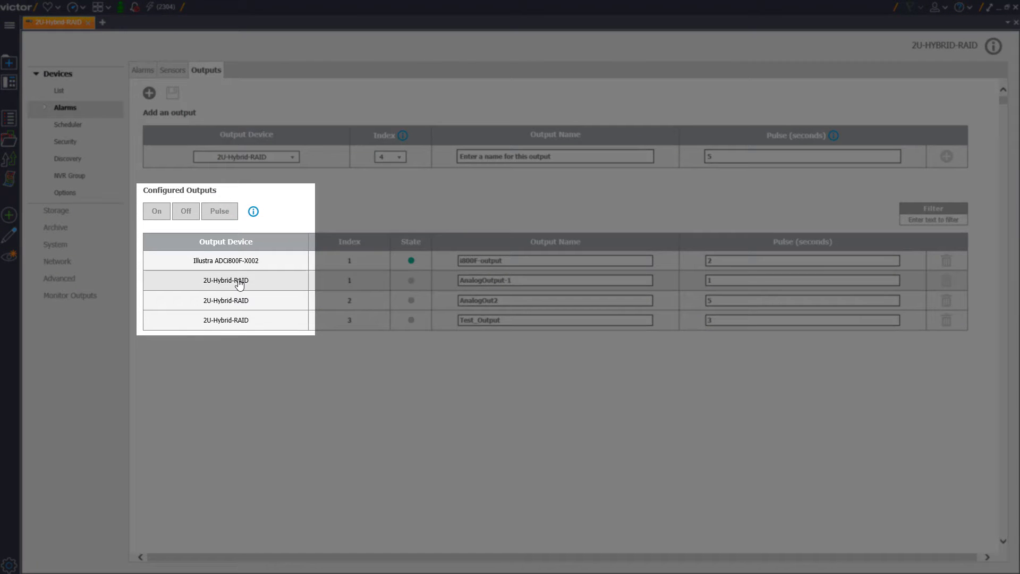
# Turn on AnalogOutput-1 from the outputs list, then select the AnalogOut2 row.
pyautogui.click(240, 280)
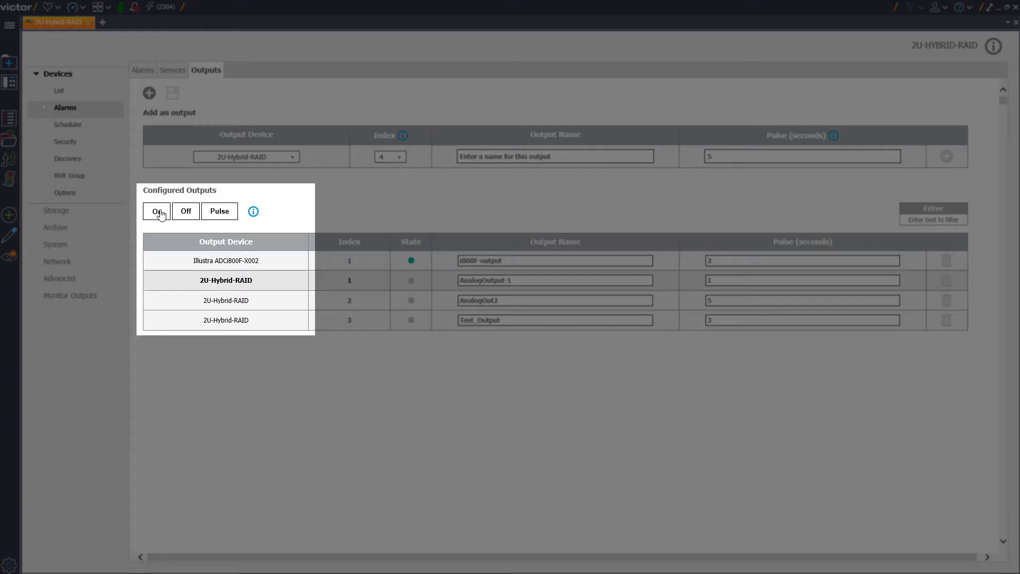
pyautogui.click(158, 211)
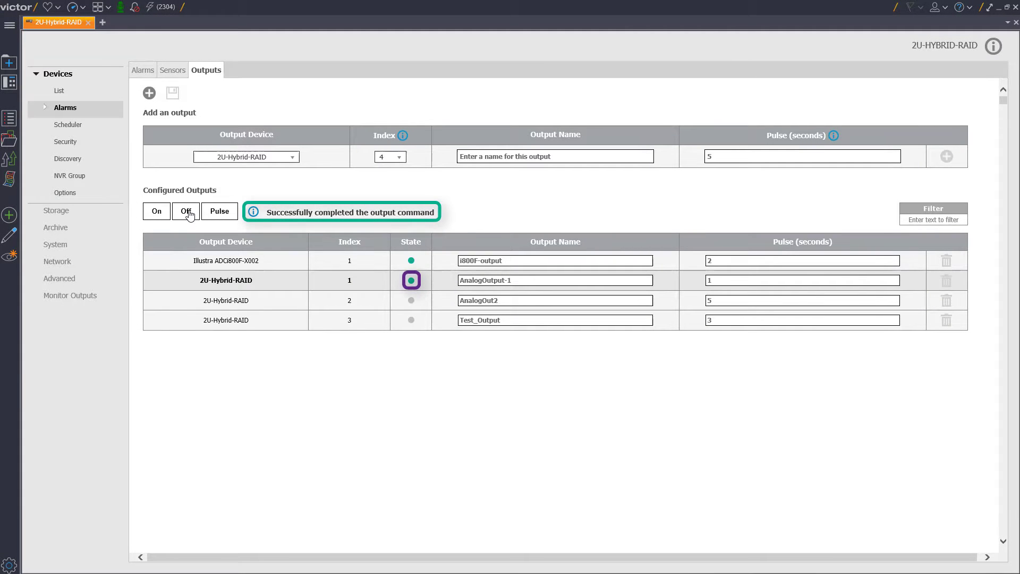
pyautogui.click(210, 299)
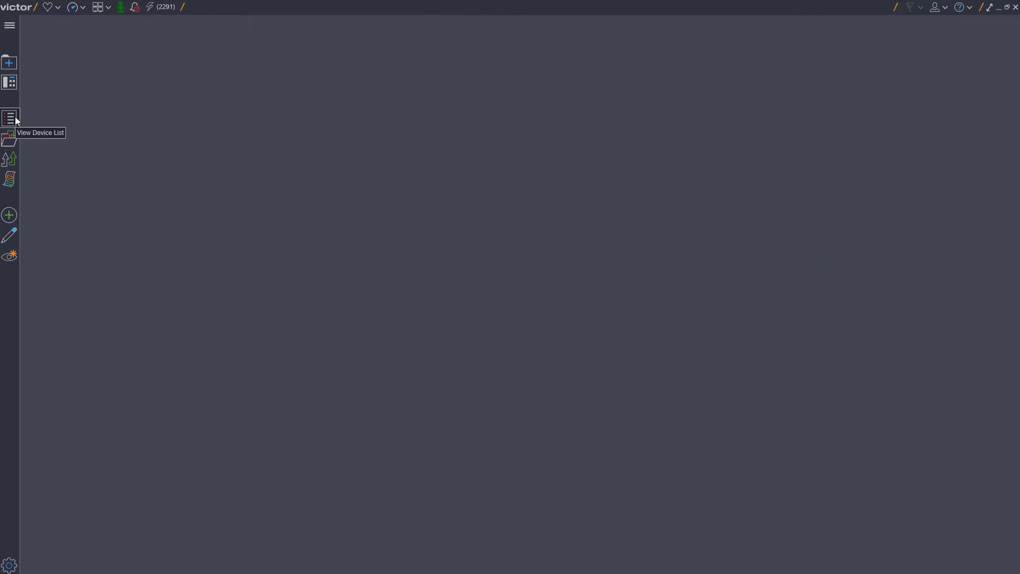
# In the device list, expand 2U-Hybrid-RAID and open Illustra IFS03D1OCWIT's live view.
pyautogui.click(16, 120)
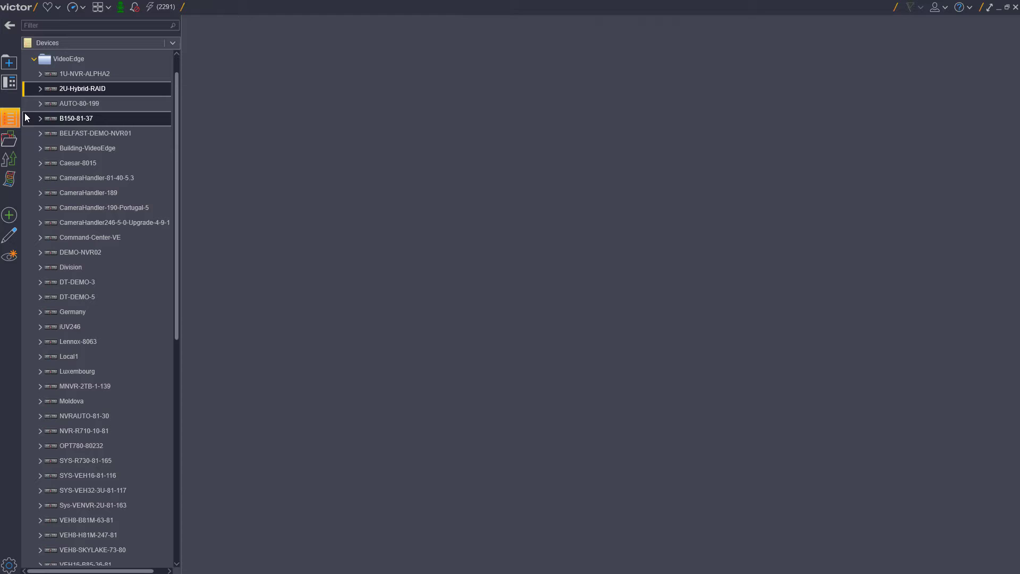
pyautogui.click(40, 89)
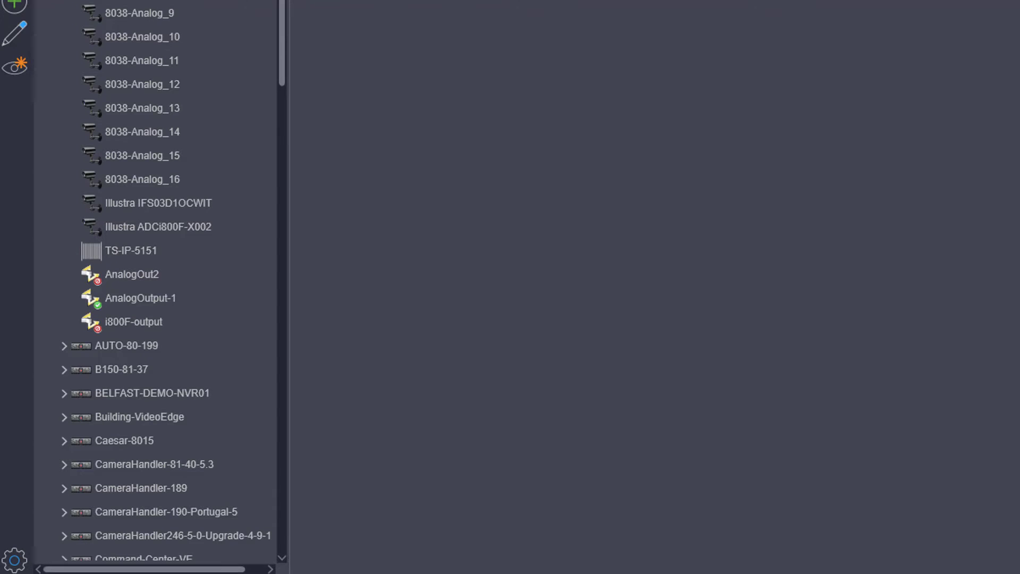
pyautogui.click(176, 208)
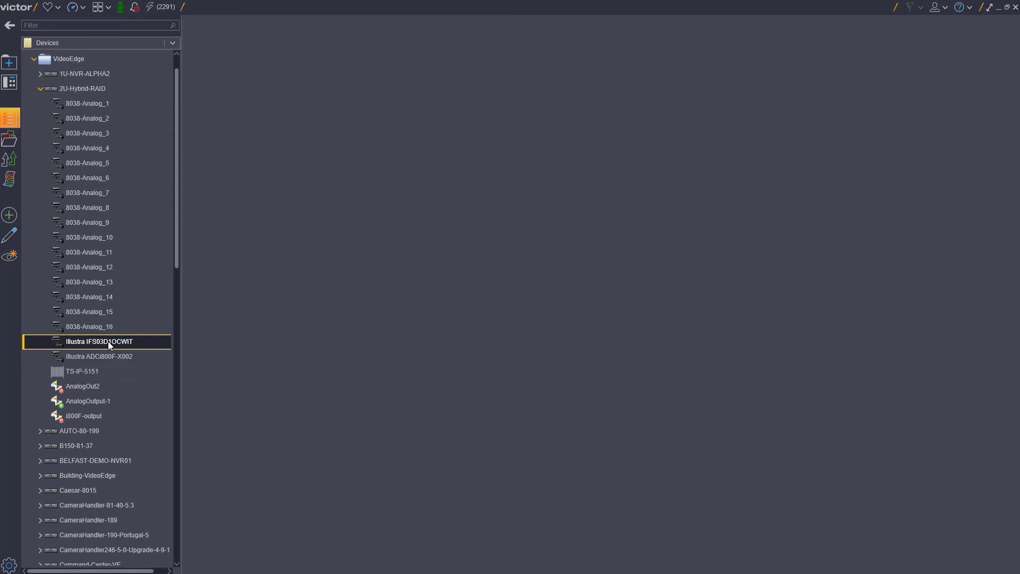
pyautogui.doubleClick(109, 342)
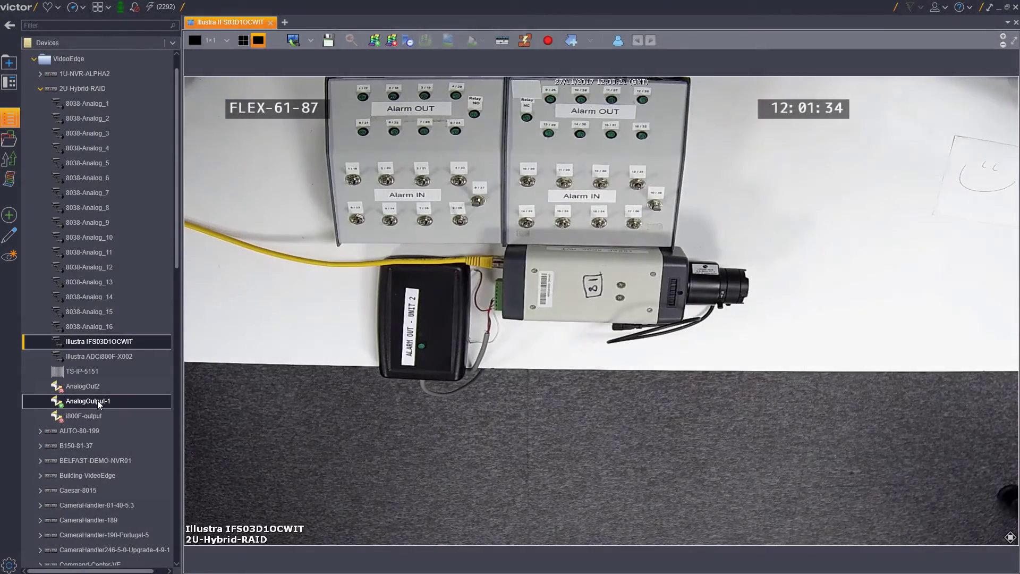
# Activate AnalogOutput-1 to light its Alarm OUT lamp, then deactivate it.
pyautogui.rightClick(98, 404)
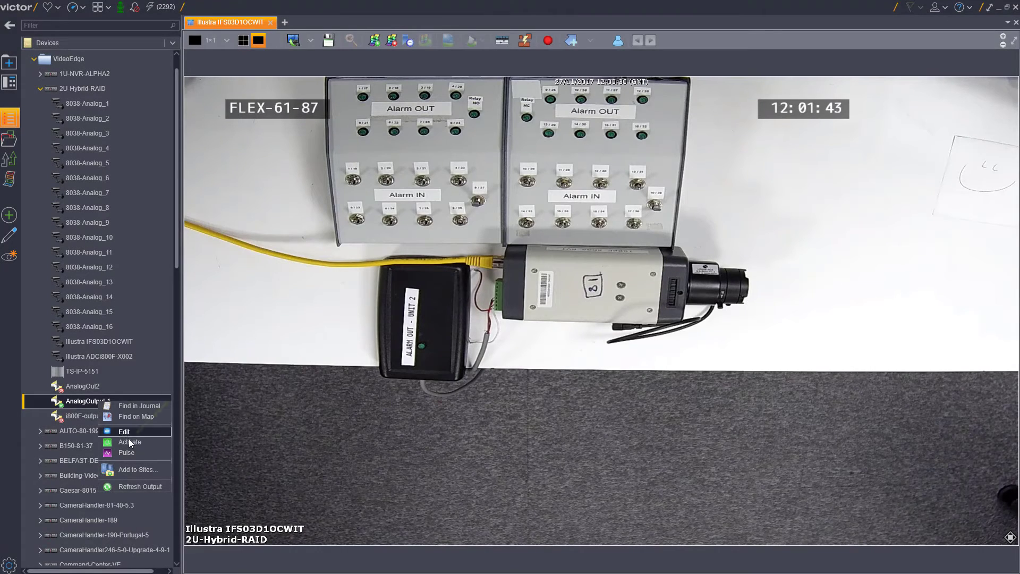
pyautogui.click(130, 442)
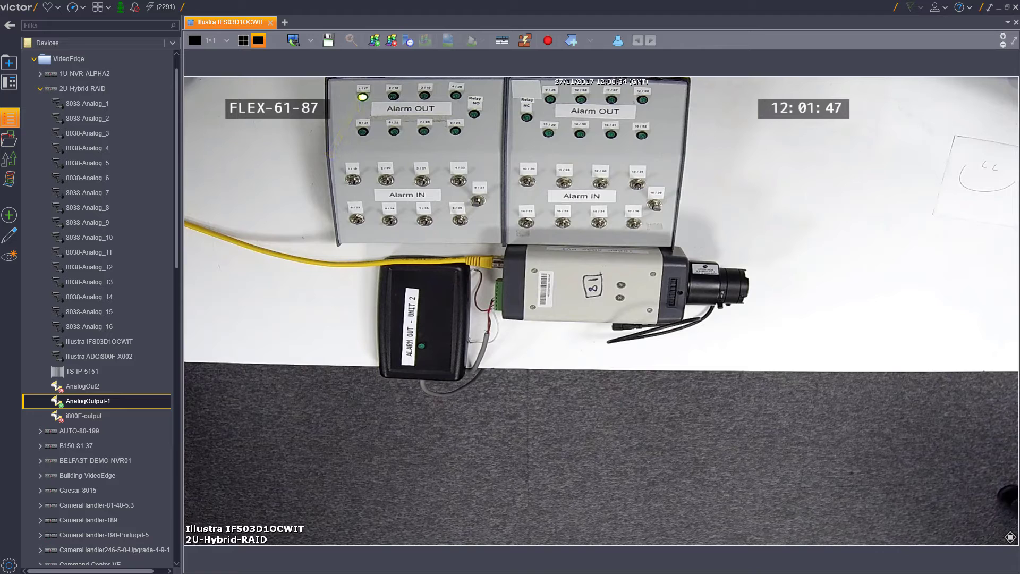
pyautogui.rightClick(95, 402)
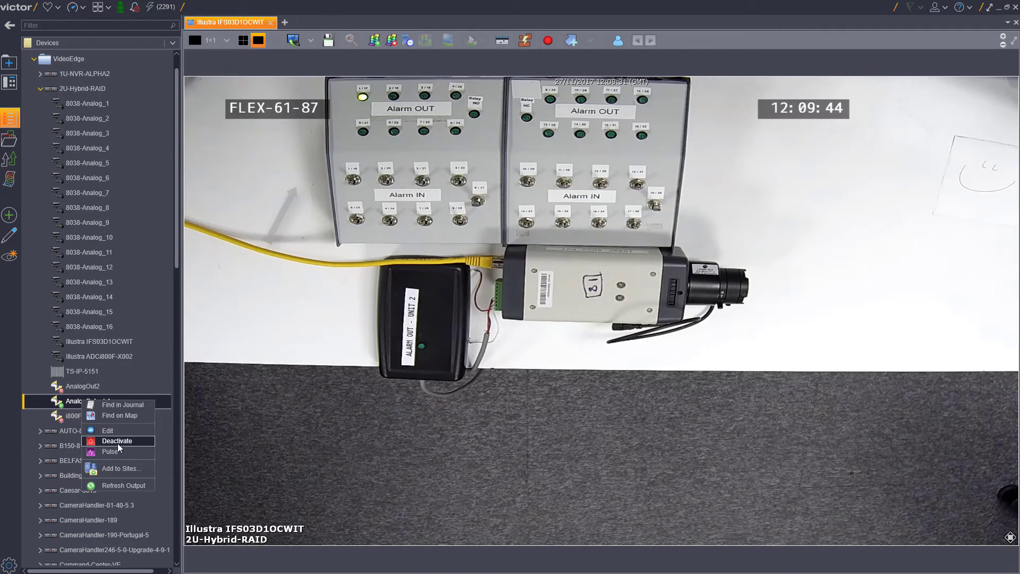
pyautogui.click(118, 444)
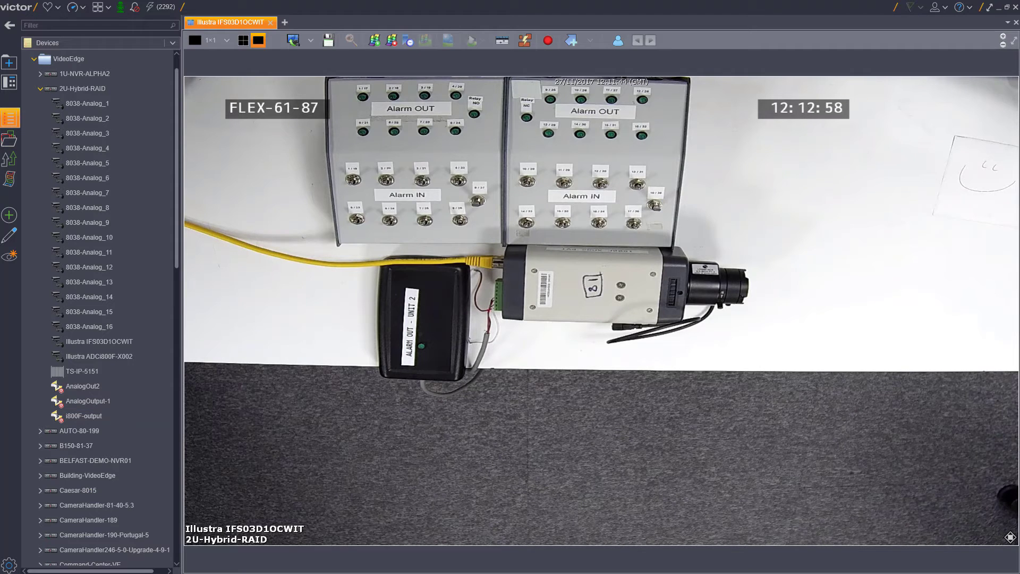
pyautogui.click(82, 89)
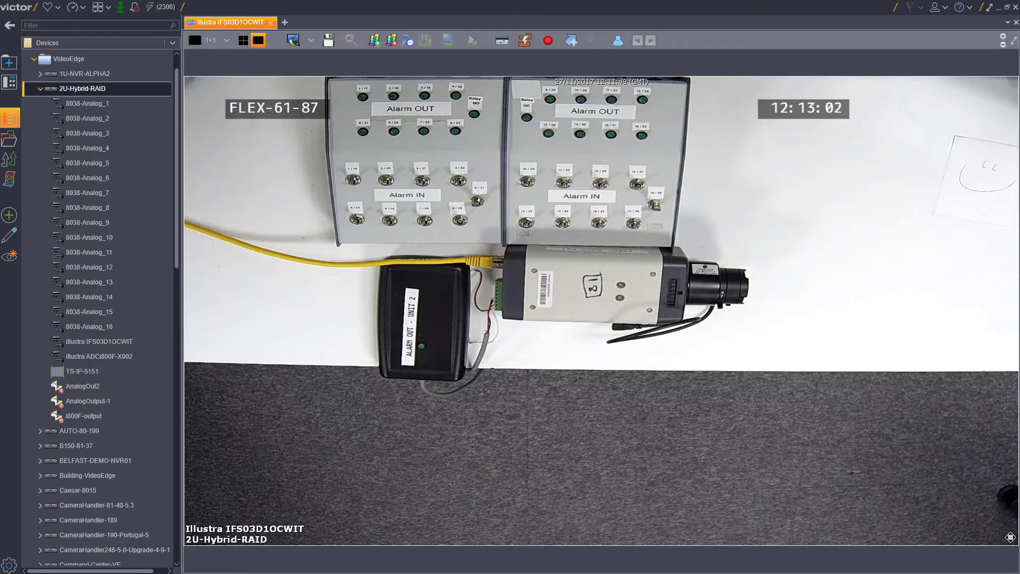
# Activate i800F-output from the device tree to light the alarm-out unit's LED.
pyautogui.rightClick(96, 416)
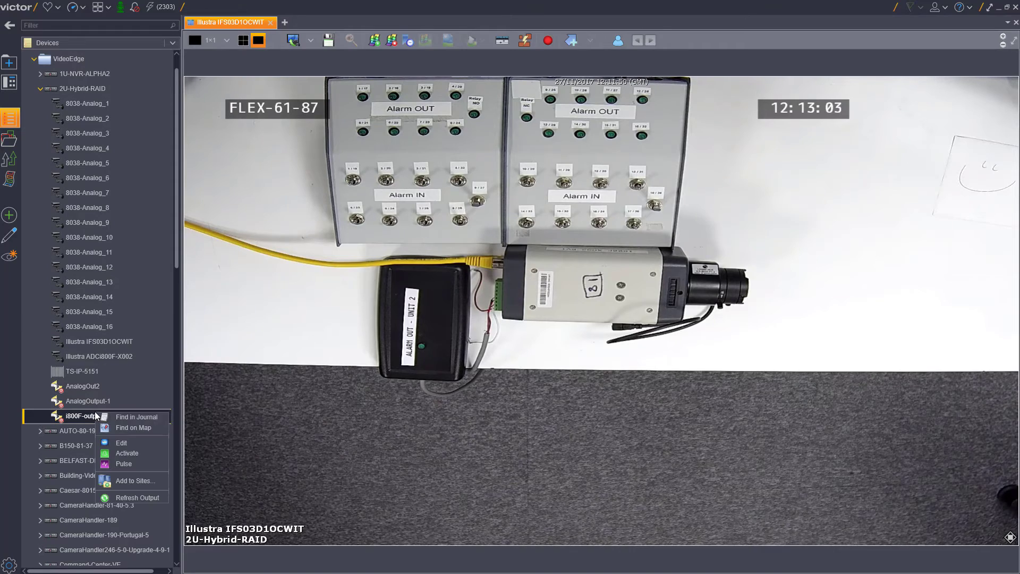
pyautogui.click(133, 453)
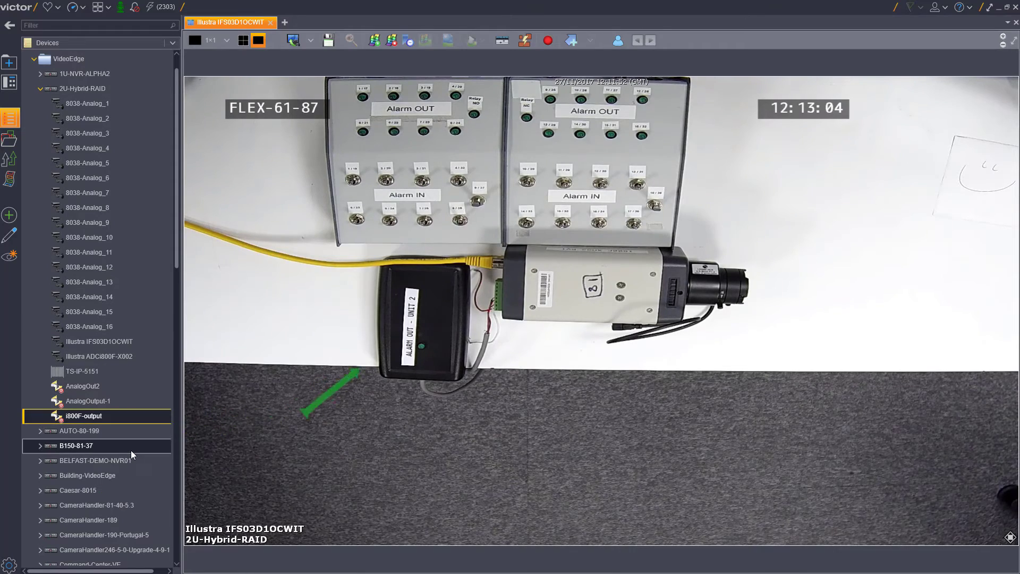
pyautogui.rightClick(91, 422)
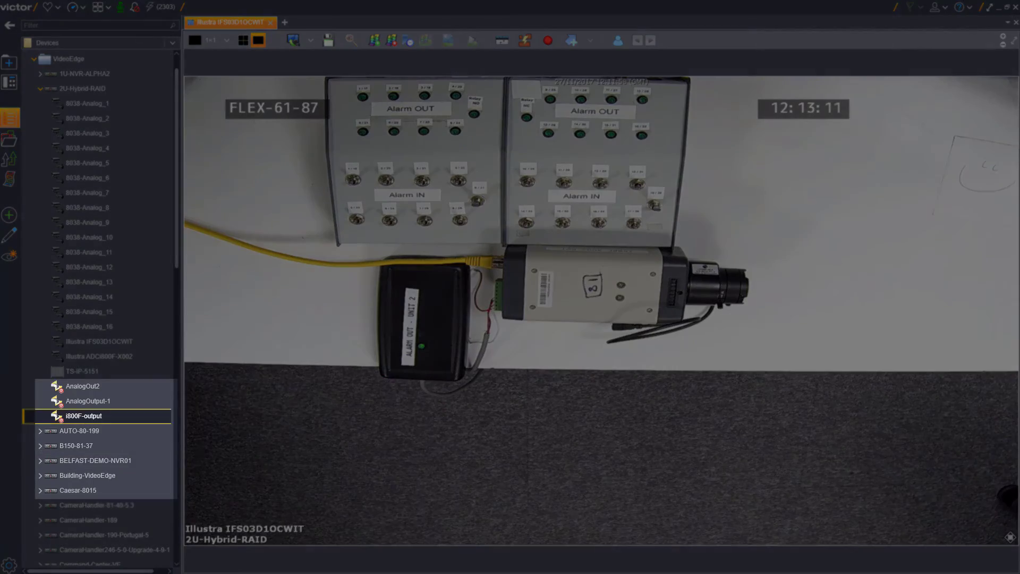